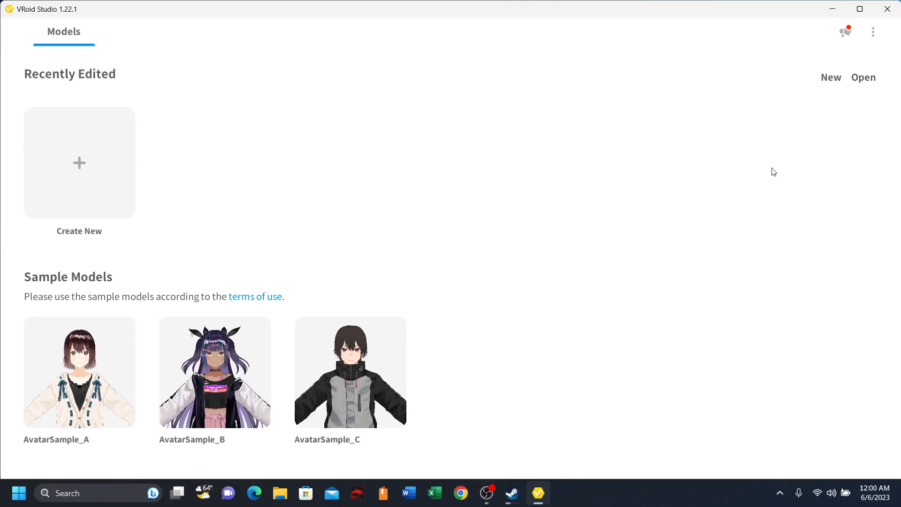
- Open the model ZypzoExample.vroid from the vroid\models\raw folder on drive C
{"action": "left_click", "coordinate": [870, 79]}
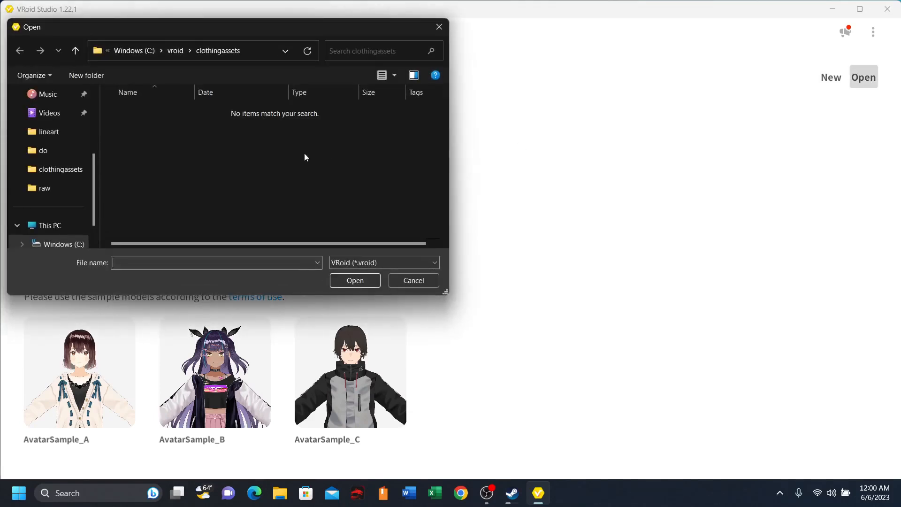
{"action": "left_click", "coordinate": [181, 54]}
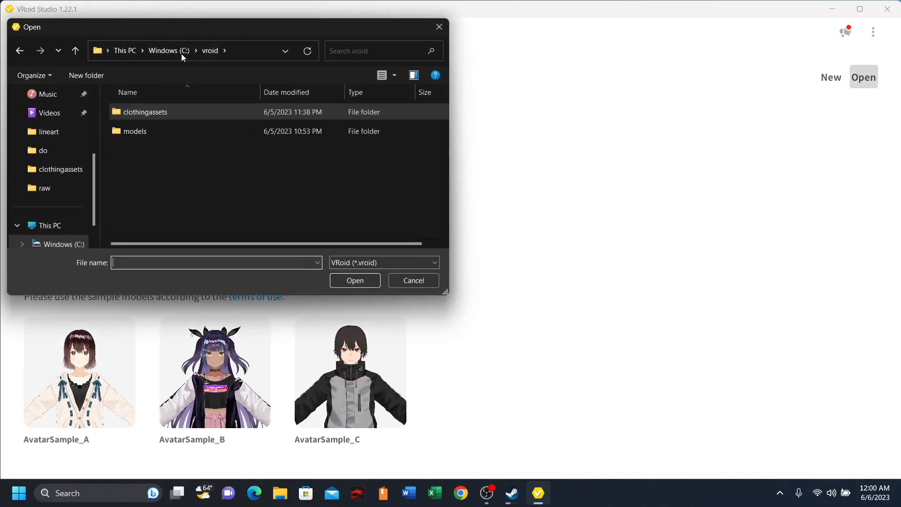
{"action": "double_click", "coordinate": [162, 131]}
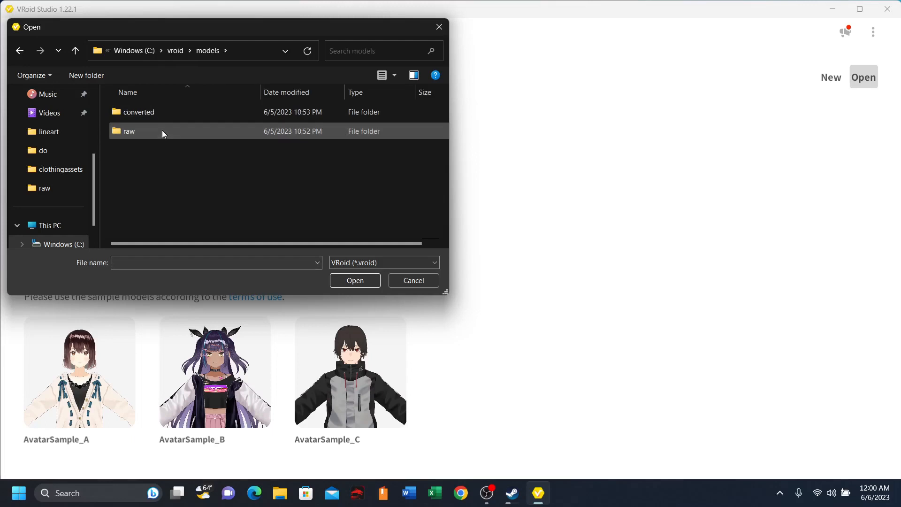
{"action": "double_click", "coordinate": [156, 130]}
{"action": "left_click", "coordinate": [186, 113]}
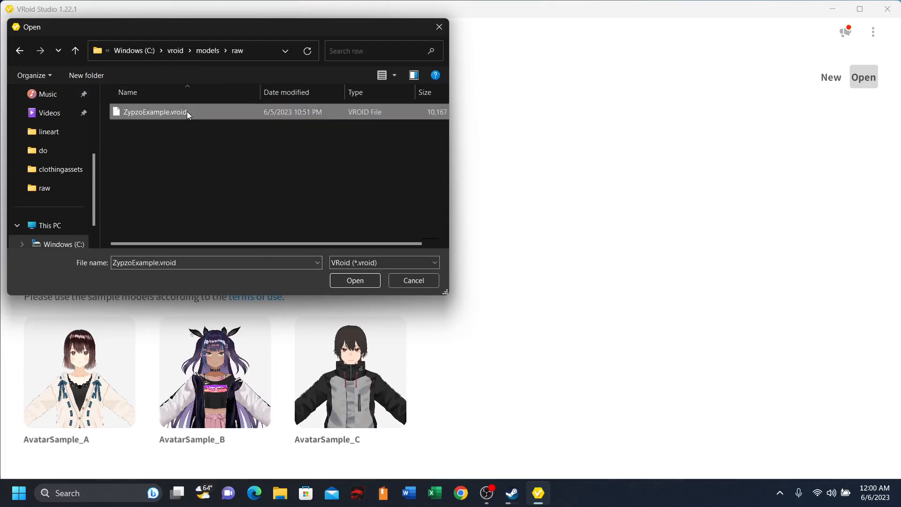
{"action": "left_click", "coordinate": [355, 281]}
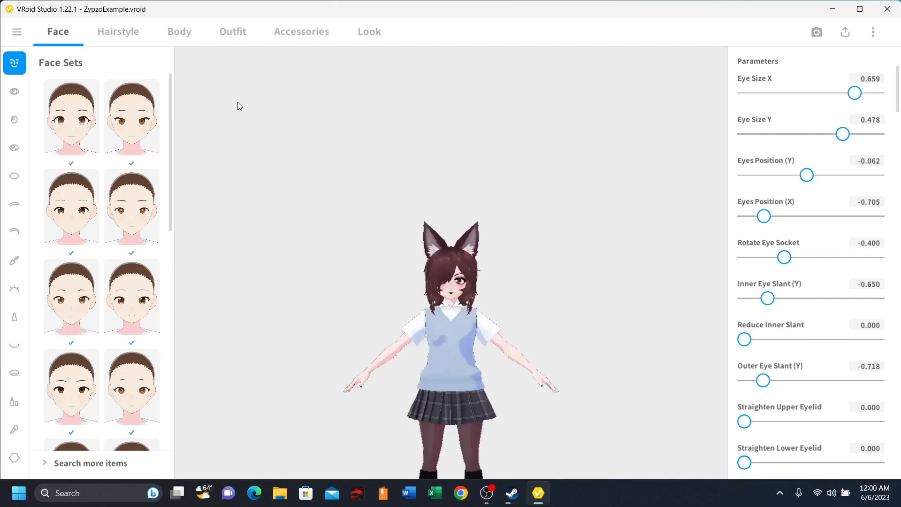
- Import Rawrski.vroidcustomitem from the clothingassets folder as a custom outfit top and have the model wear it now
{"action": "left_click", "coordinate": [218, 32]}
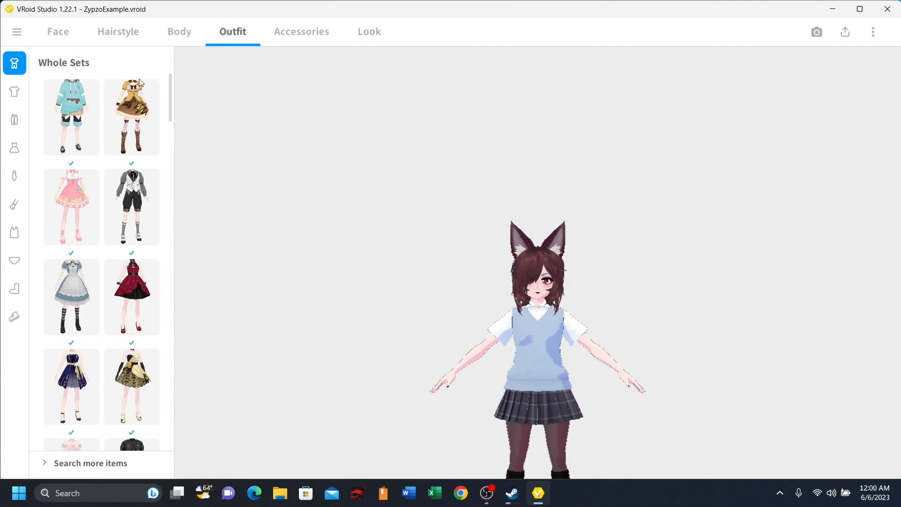
{"action": "left_click", "coordinate": [14, 96]}
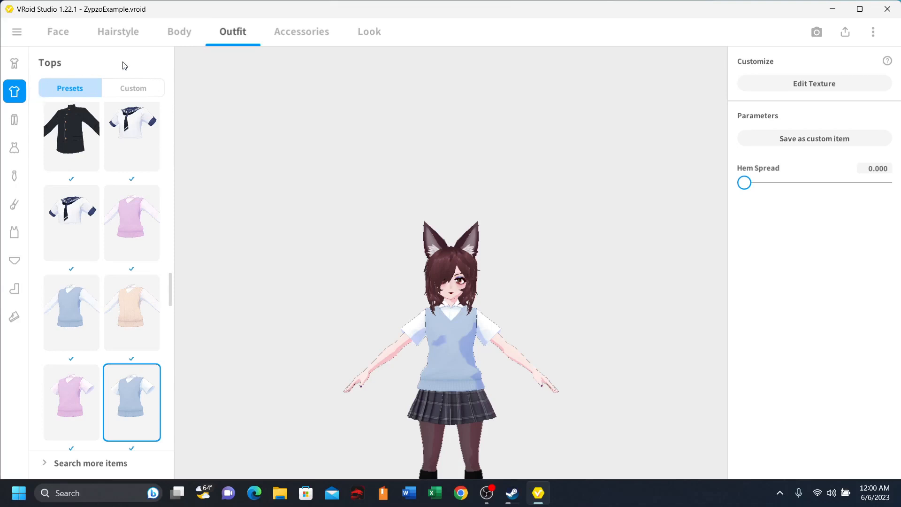
{"action": "left_click", "coordinate": [135, 87]}
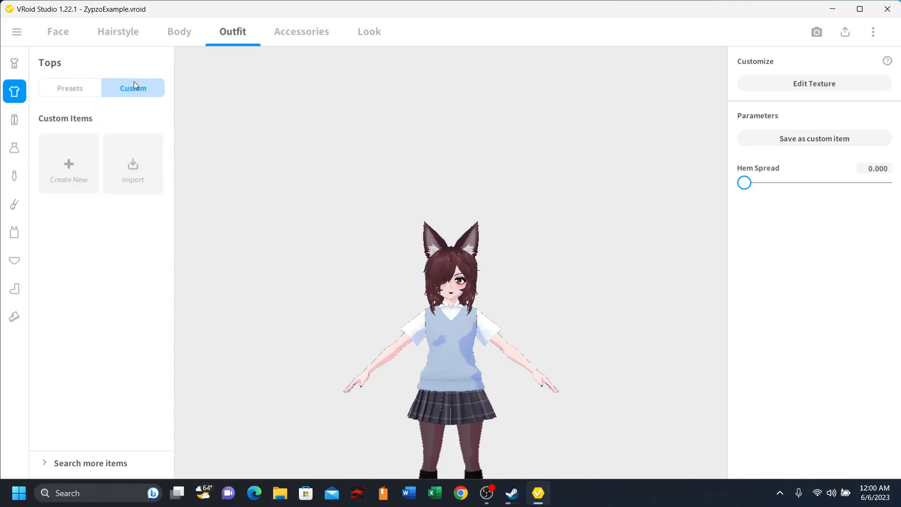
{"action": "left_click", "coordinate": [145, 179]}
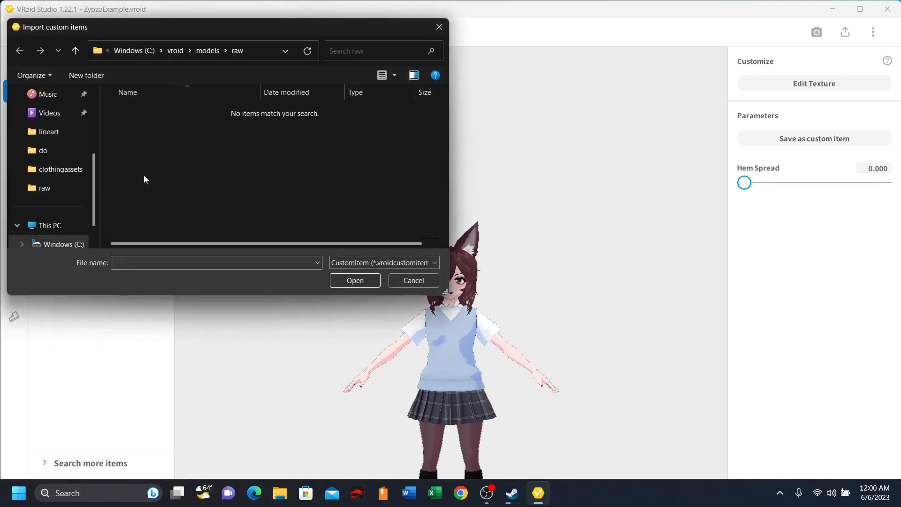
{"action": "left_click", "coordinate": [175, 53]}
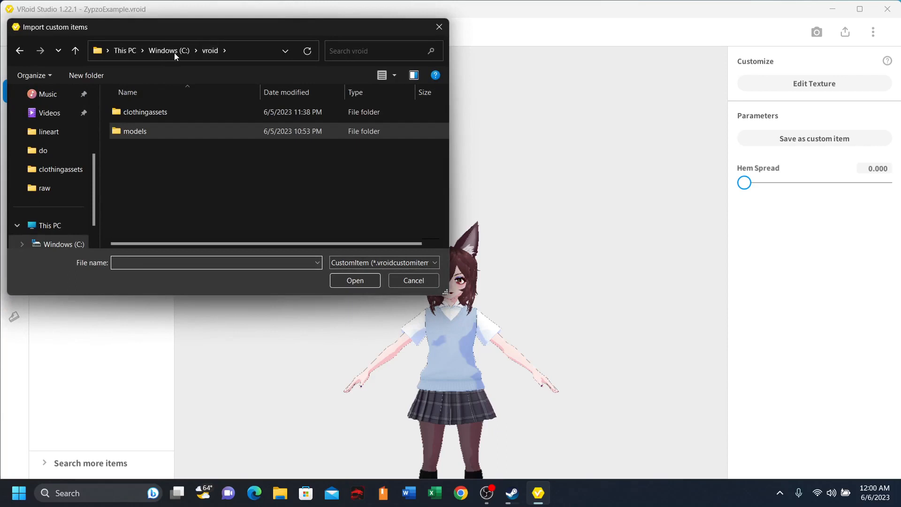
{"action": "double_click", "coordinate": [156, 113]}
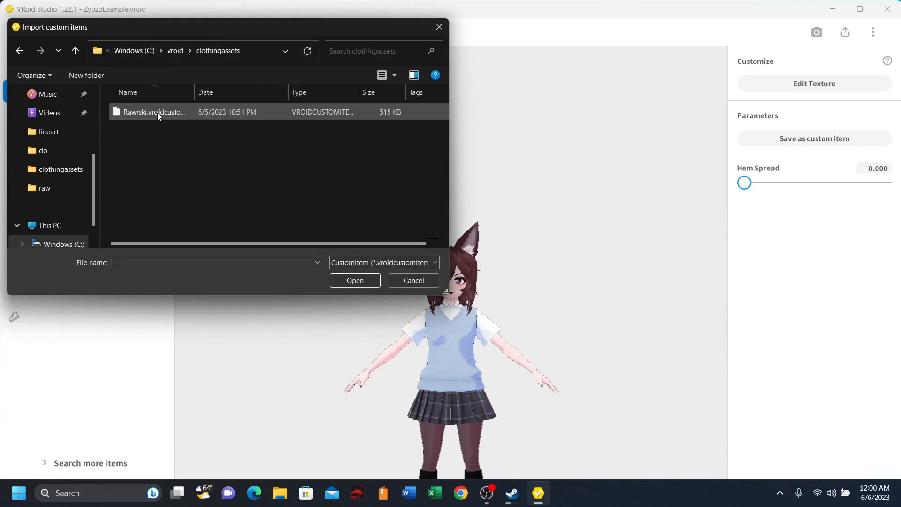
{"action": "left_click", "coordinate": [181, 116]}
{"action": "right_click", "coordinate": [182, 115]}
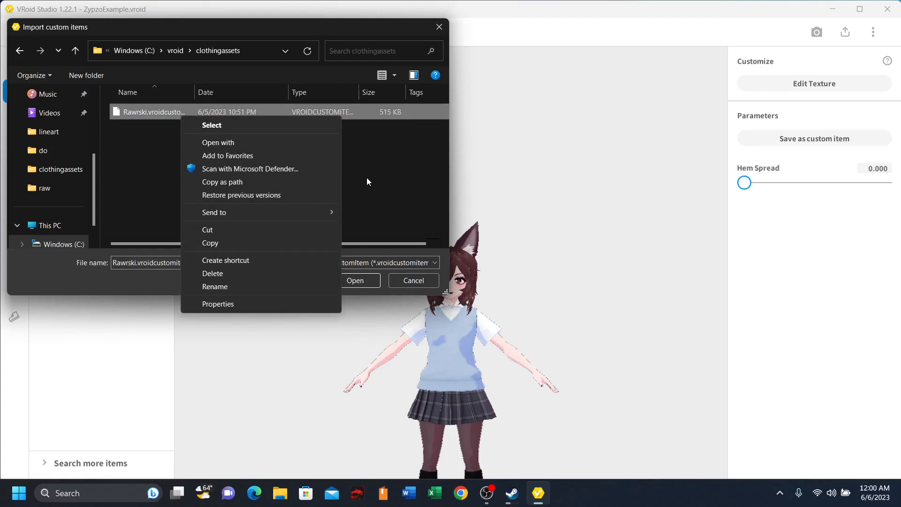
{"action": "left_click", "coordinate": [364, 287]}
{"action": "left_click", "coordinate": [364, 287]}
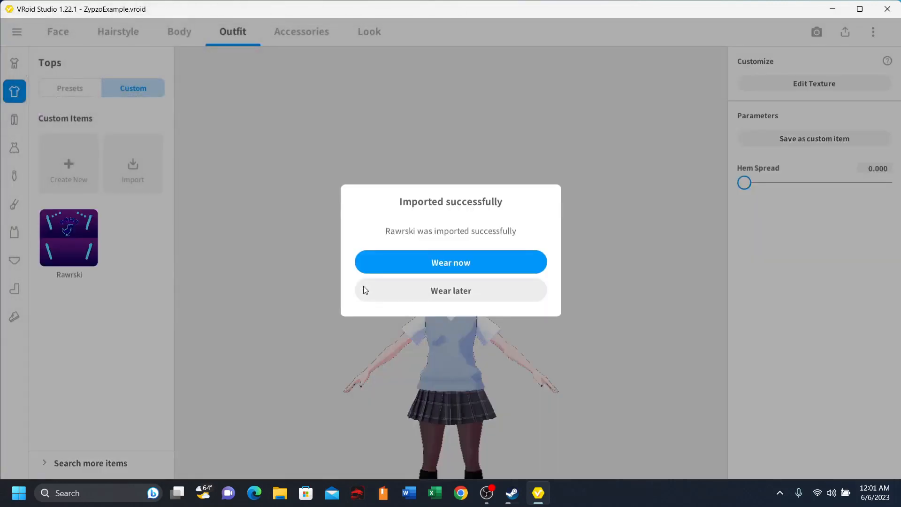
{"action": "left_click", "coordinate": [441, 267]}
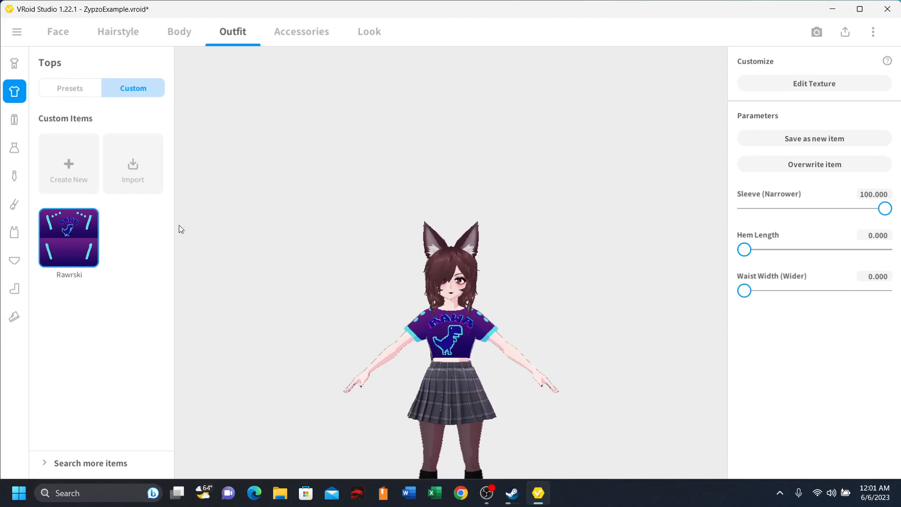
- Import Rawrski.vroidcustomitem a second time using the main menu's custom item import and wear it now
{"action": "left_click", "coordinate": [23, 42]}
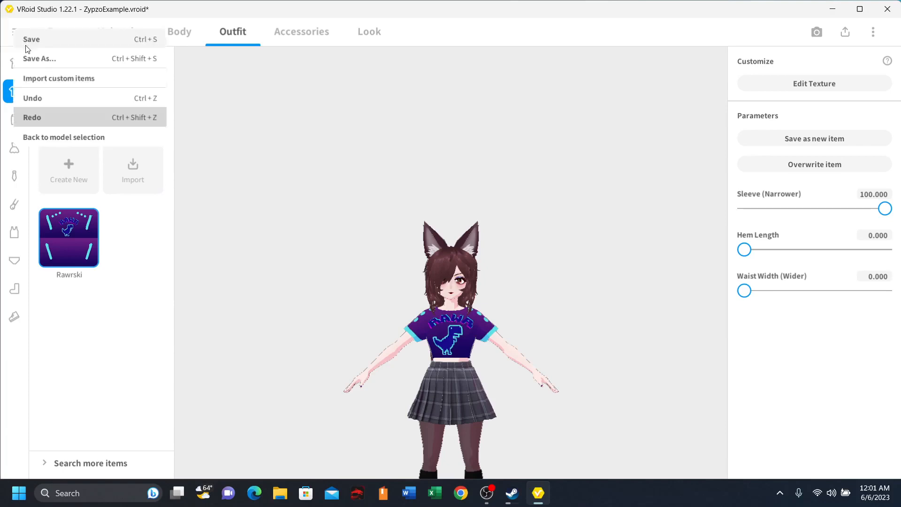
{"action": "left_click", "coordinate": [100, 83]}
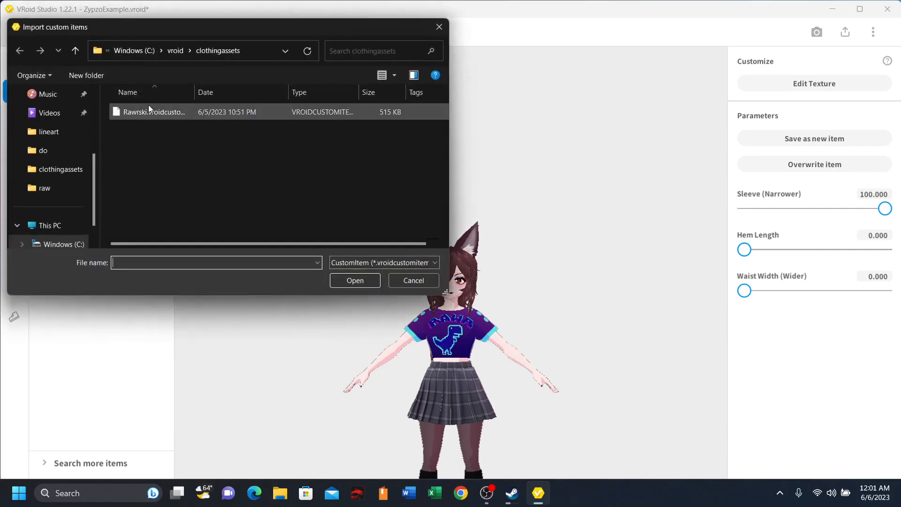
{"action": "left_click", "coordinate": [184, 113]}
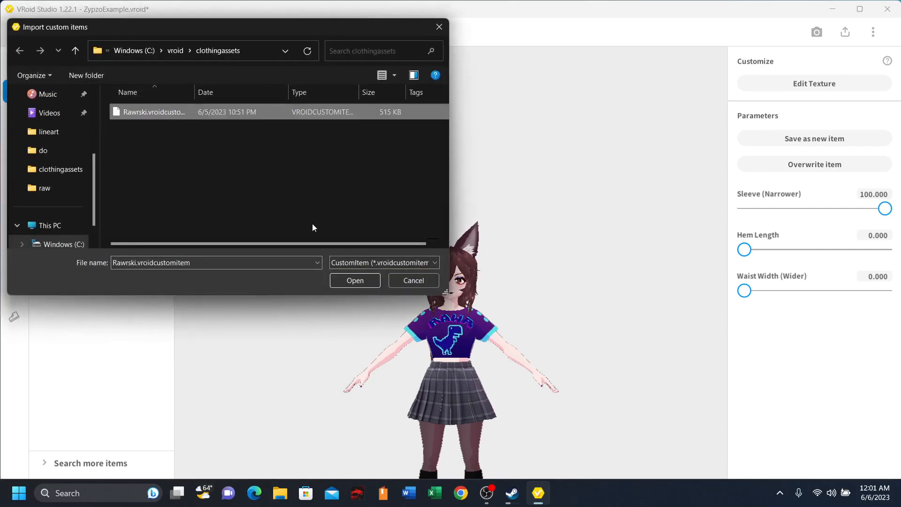
{"action": "left_click", "coordinate": [354, 280]}
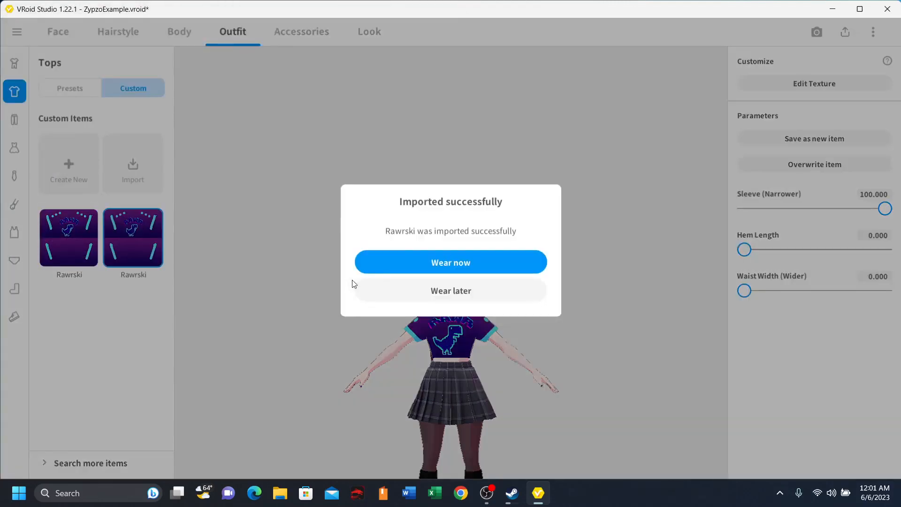
{"action": "left_click", "coordinate": [414, 264]}
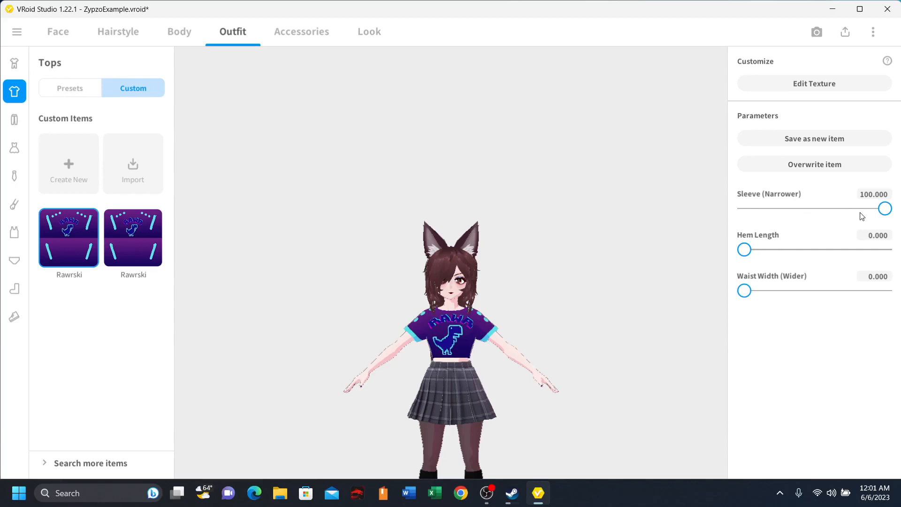
{"action": "left_click_drag", "start_coordinate": [885, 208], "coordinate": [887, 232]}
{"action": "left_click_drag", "start_coordinate": [746, 250], "coordinate": [744, 288]}
- Create a new custom top from the Mini T-Shirt template and open it in the Texture Editor
{"action": "left_click", "coordinate": [81, 168]}
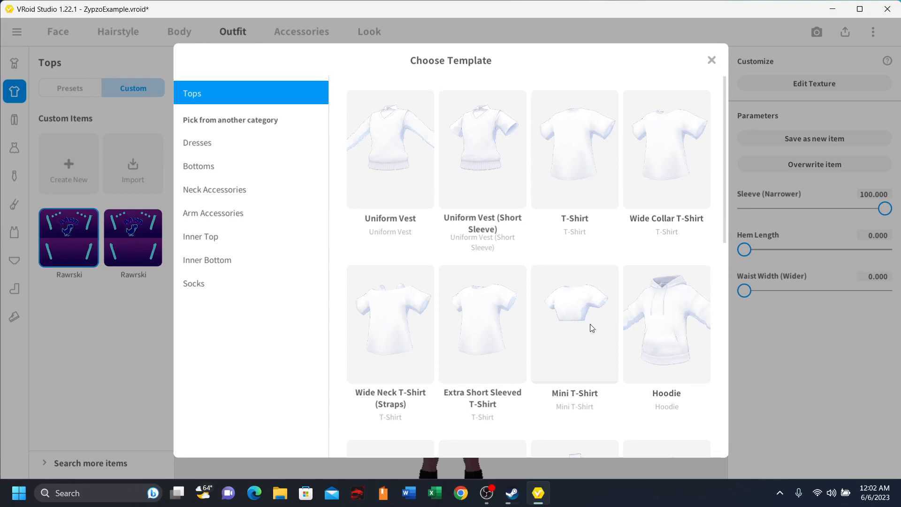
{"action": "left_click", "coordinate": [564, 328]}
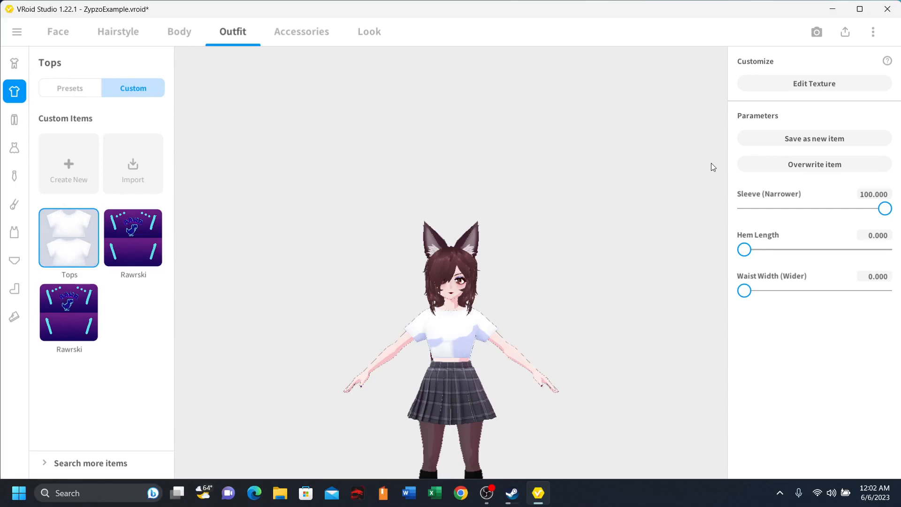
{"action": "left_click", "coordinate": [802, 89]}
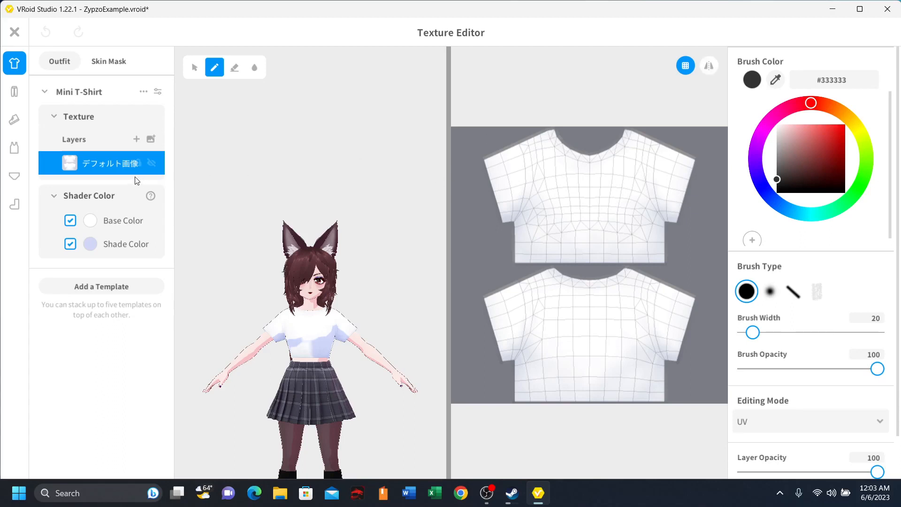
- Import the GreenskullCropTop PNG into the Mini T-Shirt's default texture layer
{"action": "right_click", "coordinate": [102, 165]}
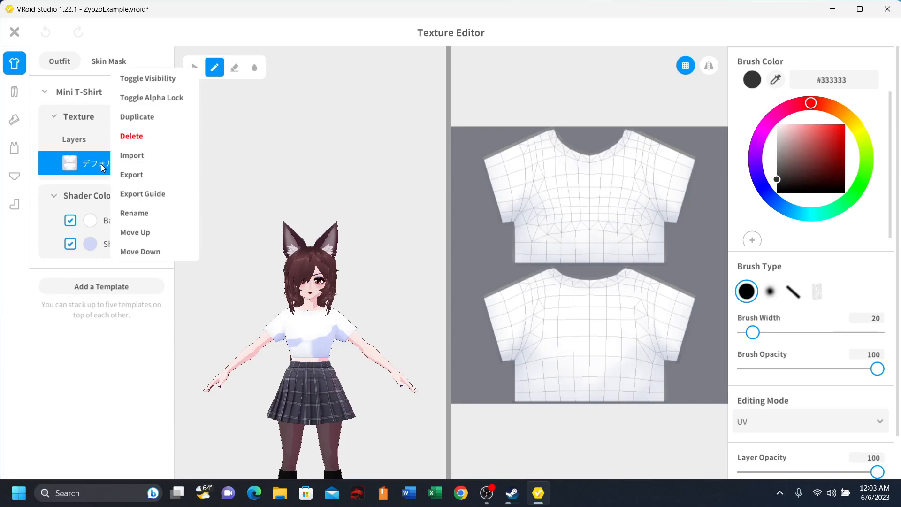
{"action": "left_click", "coordinate": [127, 157]}
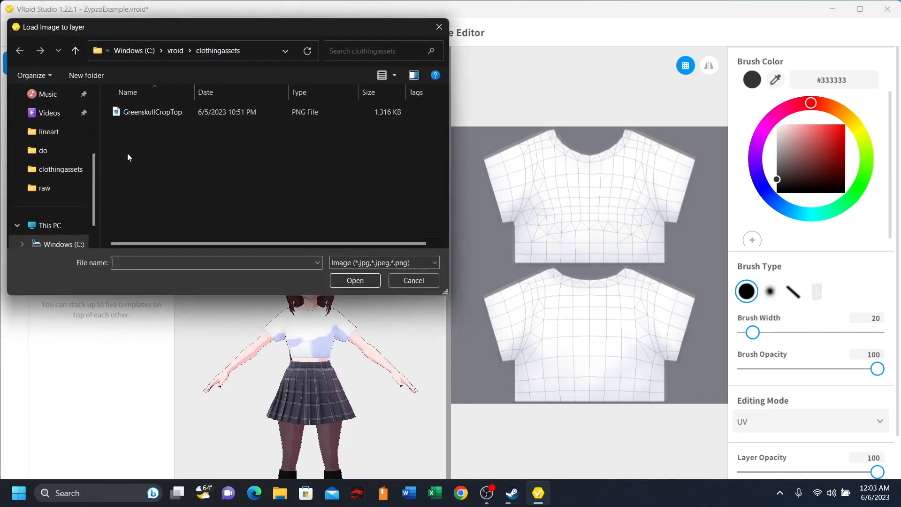
{"action": "left_click", "coordinate": [235, 114]}
{"action": "right_click", "coordinate": [235, 115]}
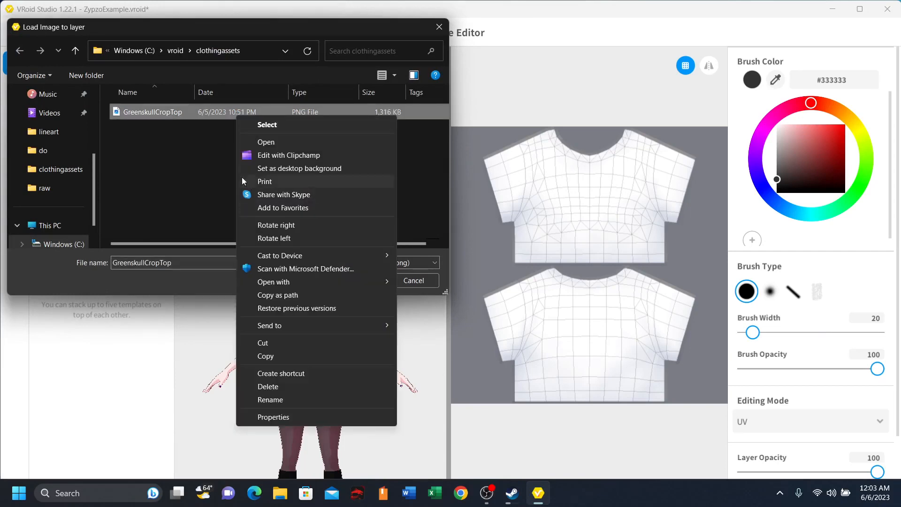
{"action": "left_click", "coordinate": [202, 114]}
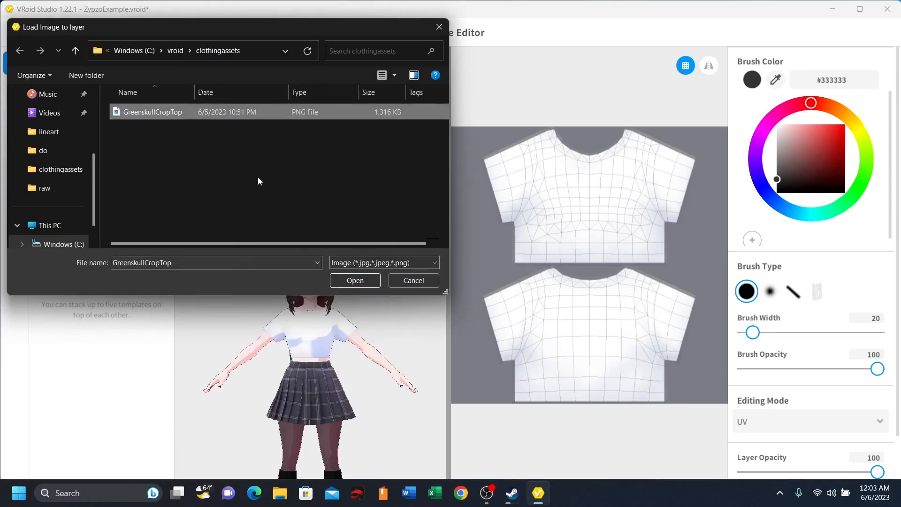
{"action": "left_click", "coordinate": [356, 280]}
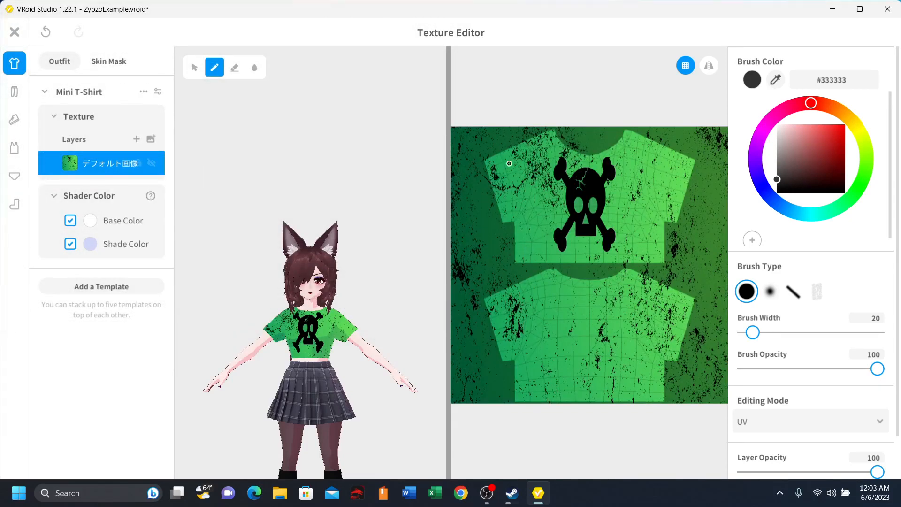
- Close the Texture Editor and save only the edited top as a new item, leaving the shoes out
{"action": "scroll", "coordinate": [380, 369], "scroll_direction": "up", "scroll_amount": 3}
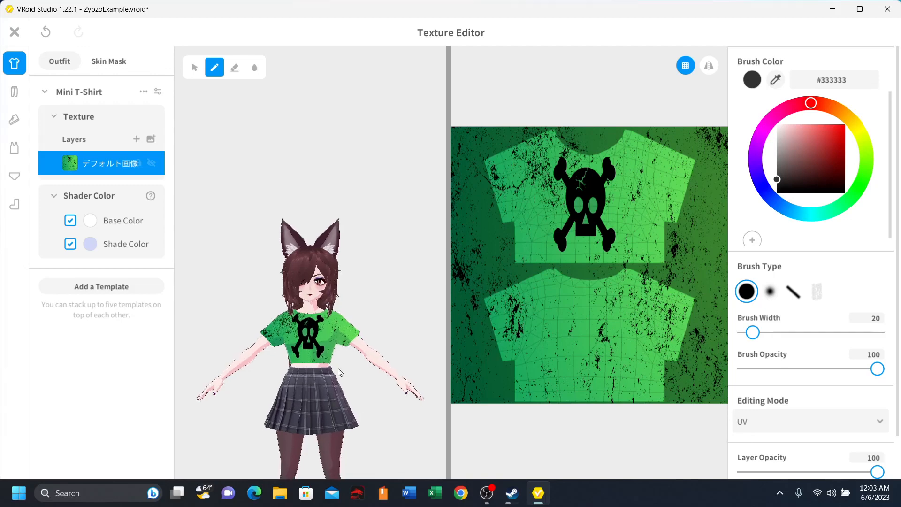
{"action": "scroll", "coordinate": [319, 366], "scroll_direction": "up", "scroll_amount": 1}
{"action": "right_click_drag", "start_coordinate": [316, 366], "coordinate": [325, 384]}
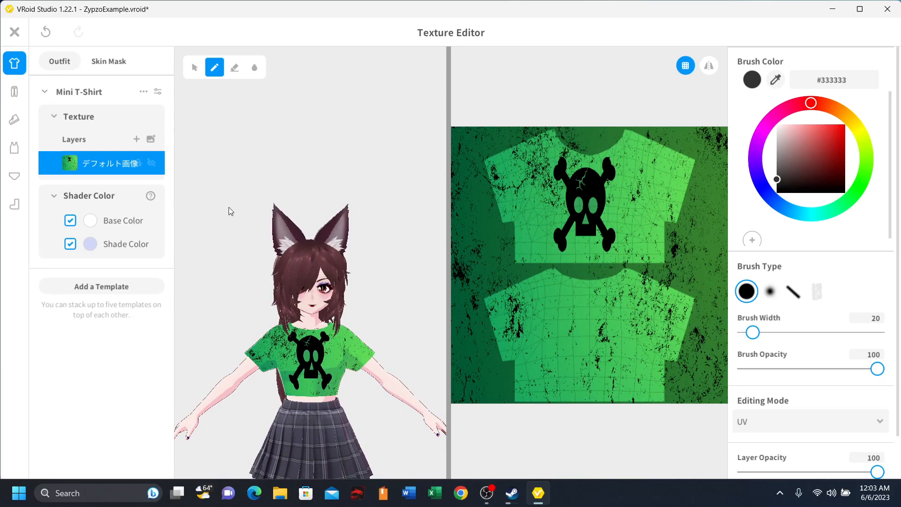
{"action": "left_click", "coordinate": [14, 33]}
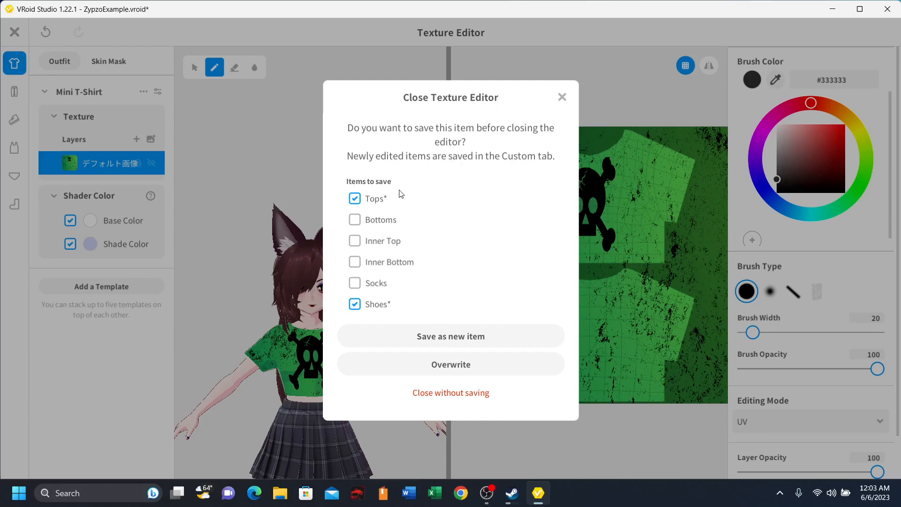
{"action": "left_click", "coordinate": [358, 308]}
{"action": "left_click", "coordinate": [444, 335]}
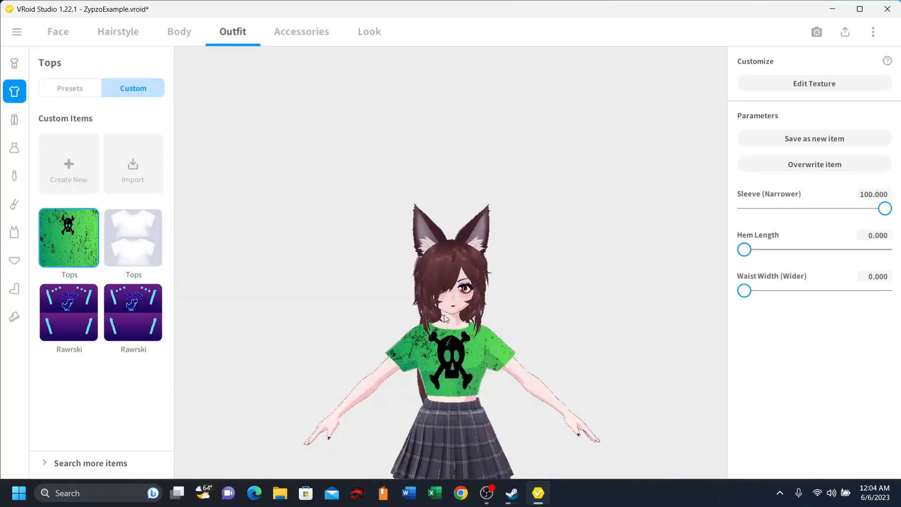
- Rename the custom green skull top as GreenCroptop
{"action": "right_click", "coordinate": [83, 242]}
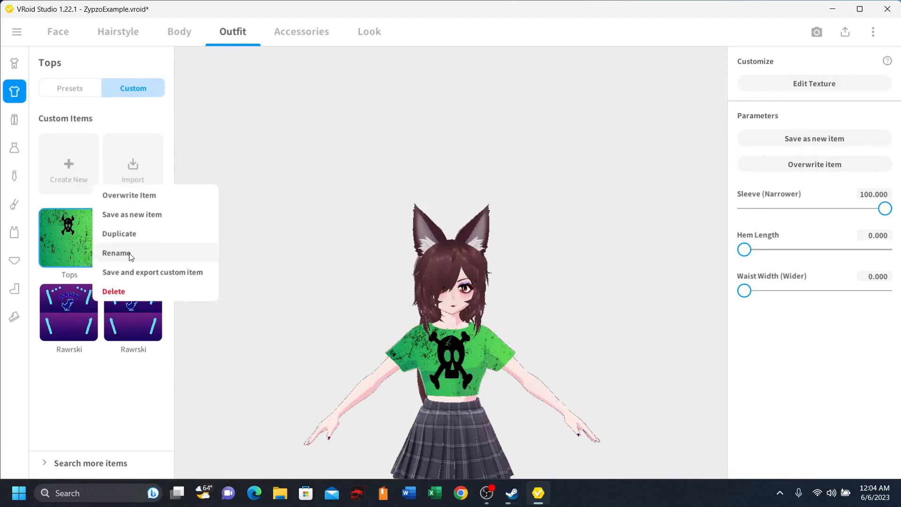
{"action": "left_click", "coordinate": [116, 253]}
{"action": "left_click", "coordinate": [453, 230]}
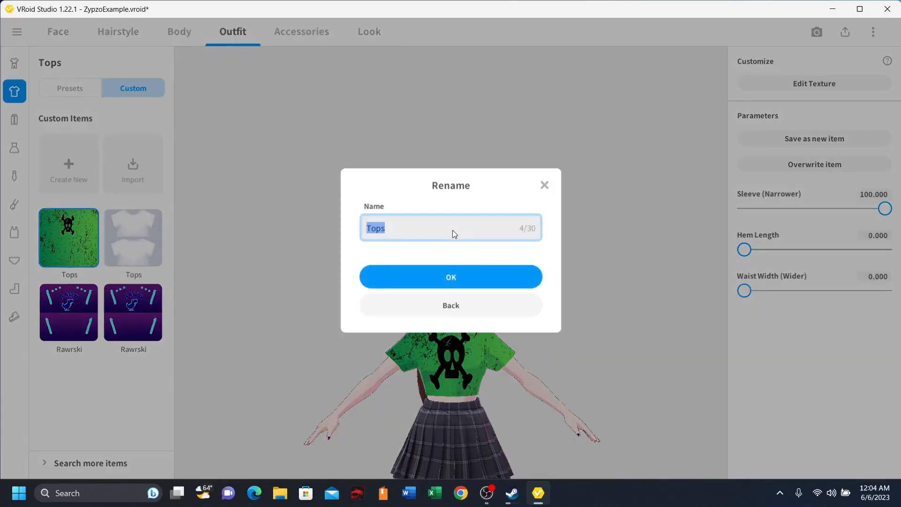
{"action": "type", "text": "zgree"}
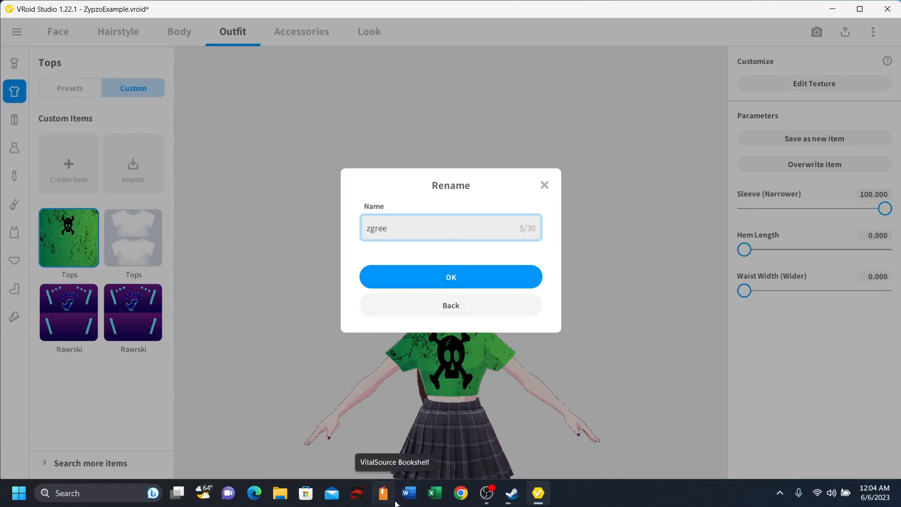
{"action": "key", "text": "BackSpace"}
{"action": "key", "text": "BackSpace"}
{"action": "key", "text": "BackSpace"}
{"action": "key", "text": "BackSpace"}
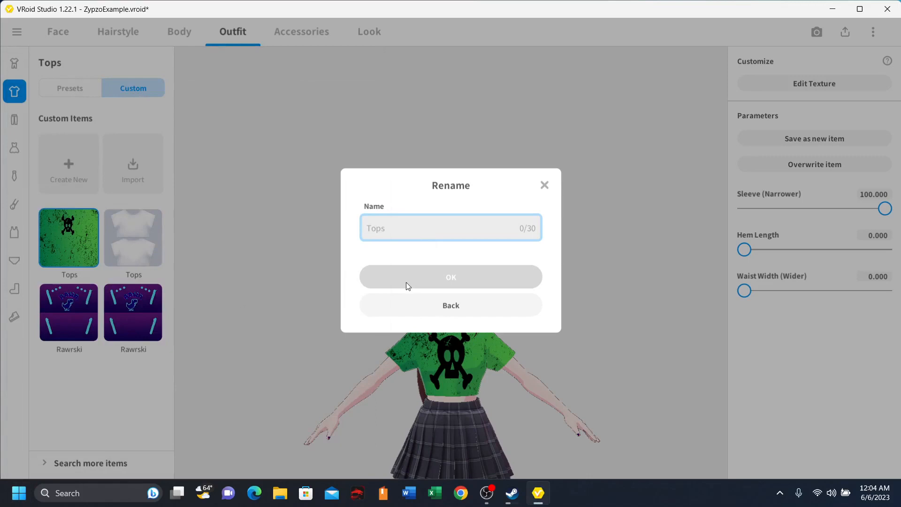
{"action": "type", "text": "Green"}
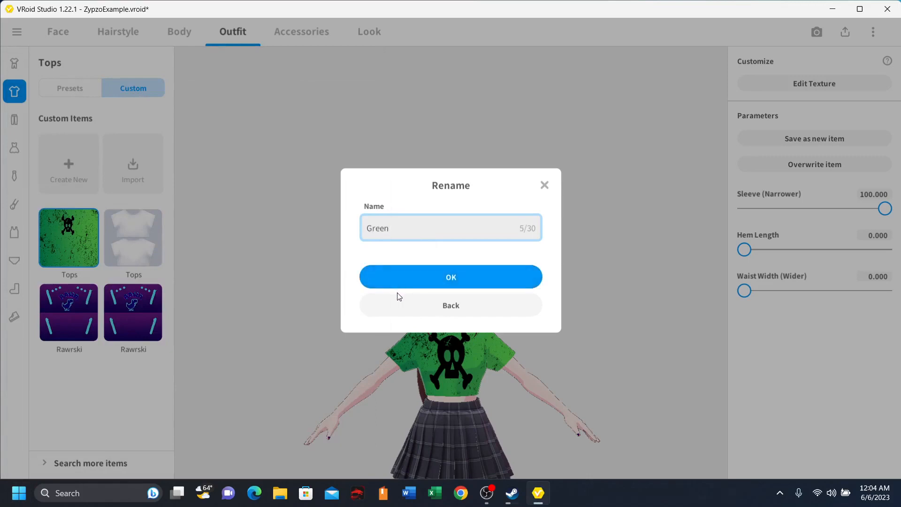
{"action": "type", "text": "Croptop"}
{"action": "left_click", "coordinate": [456, 273]}
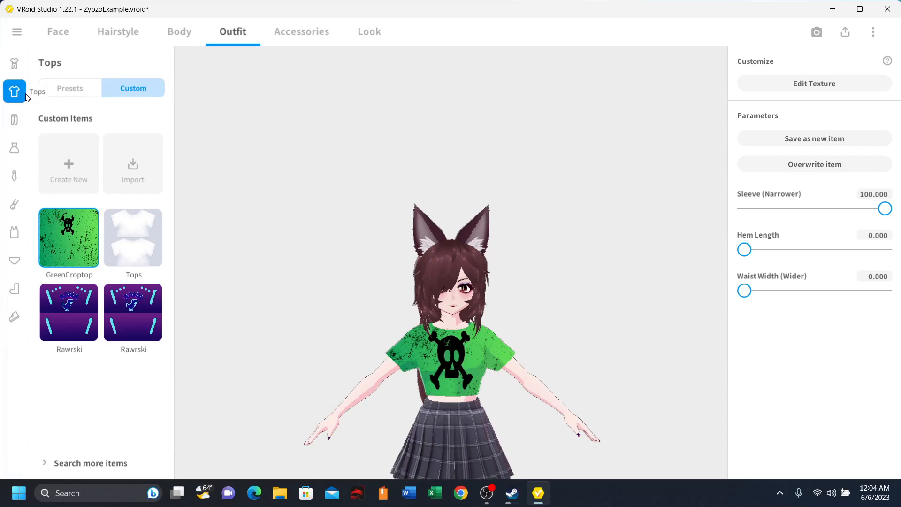
- Put the preset brown corset top with blue sleeves on the model and switch back to the custom GreenCroptop
{"action": "left_click", "coordinate": [90, 90]}
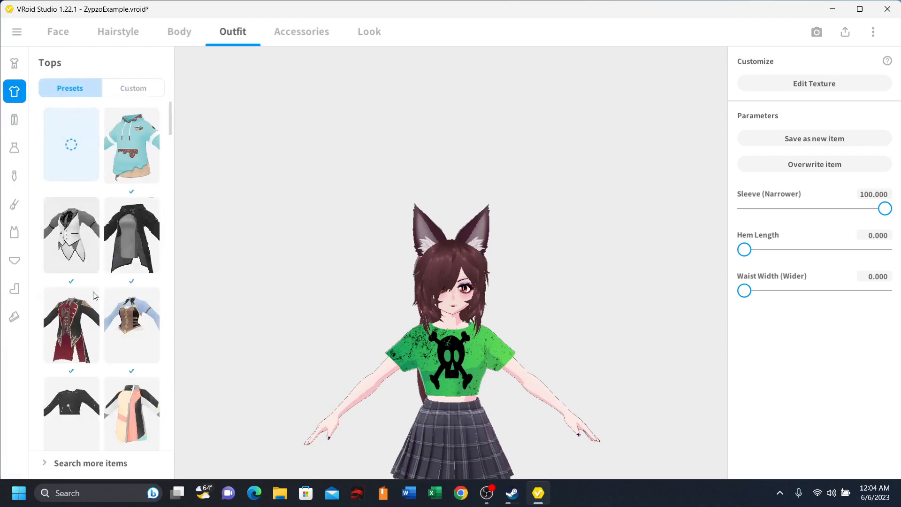
{"action": "left_click", "coordinate": [127, 313]}
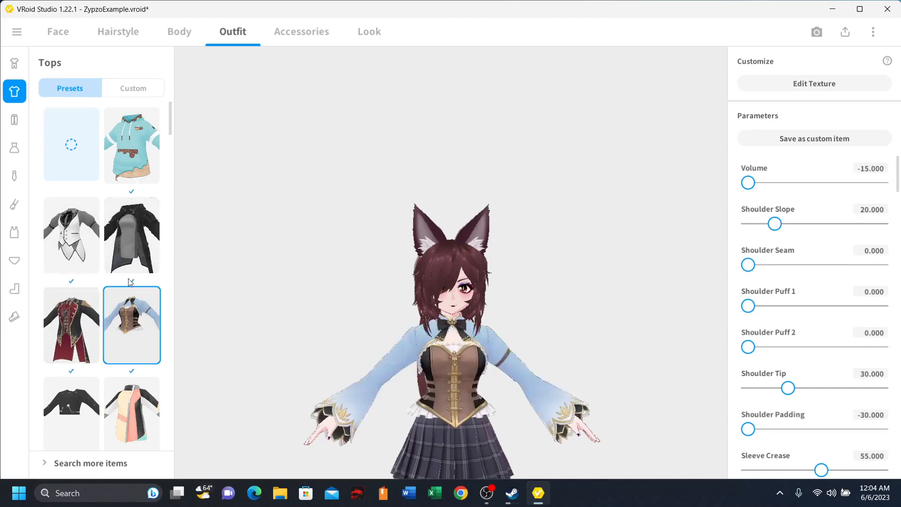
{"action": "left_click", "coordinate": [126, 94]}
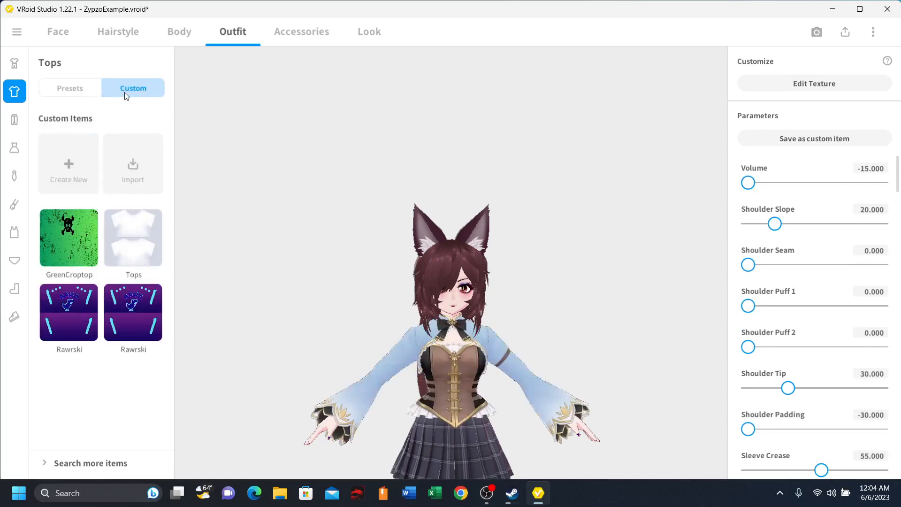
{"action": "left_click", "coordinate": [77, 260]}
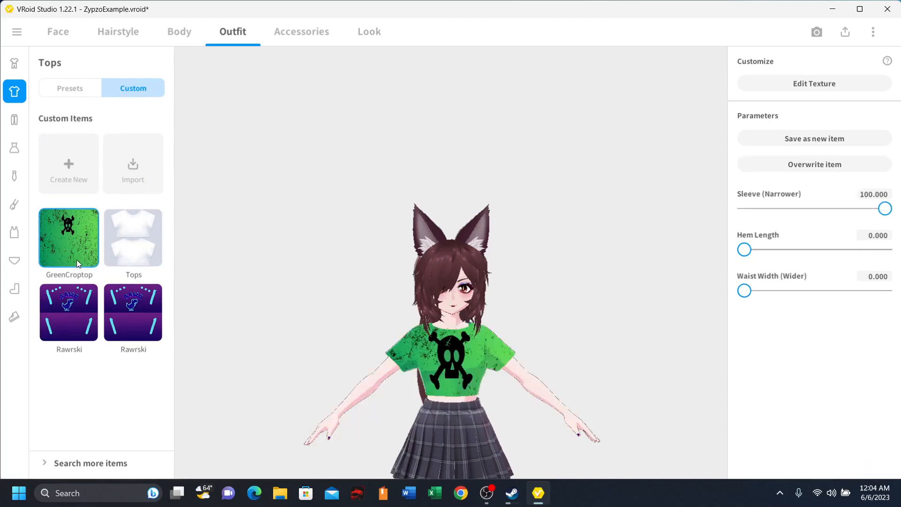
- Export the model wearing GreenCroptop as VRM, leaving the polygon, material and bone reduction options untouched
{"action": "left_click", "coordinate": [845, 33]}
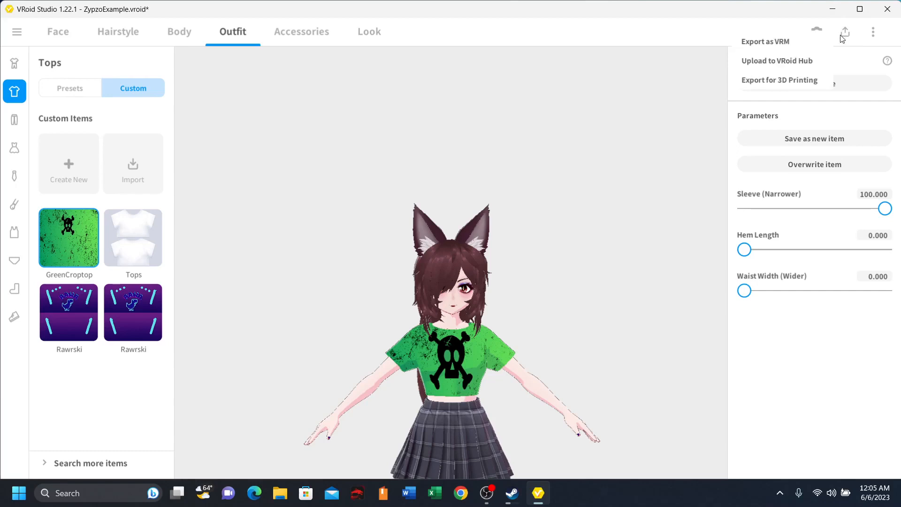
{"action": "left_click", "coordinate": [796, 45]}
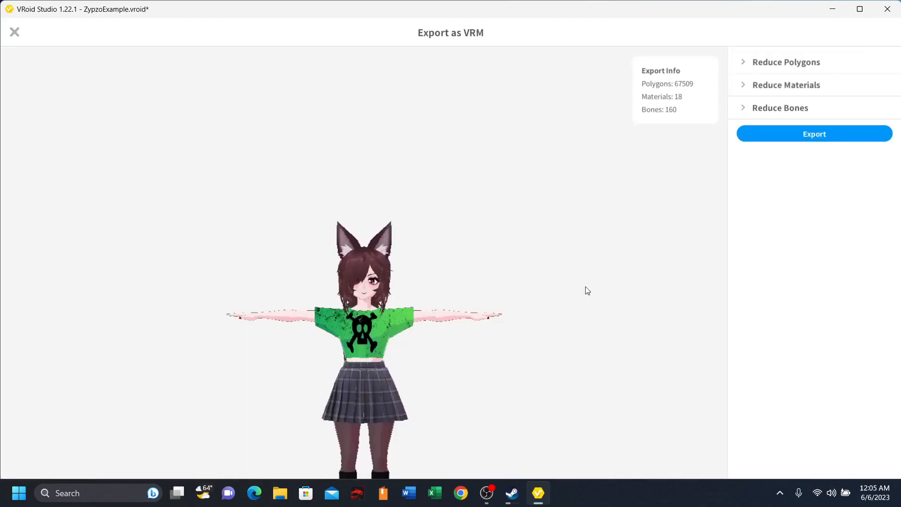
{"action": "left_click", "coordinate": [803, 134]}
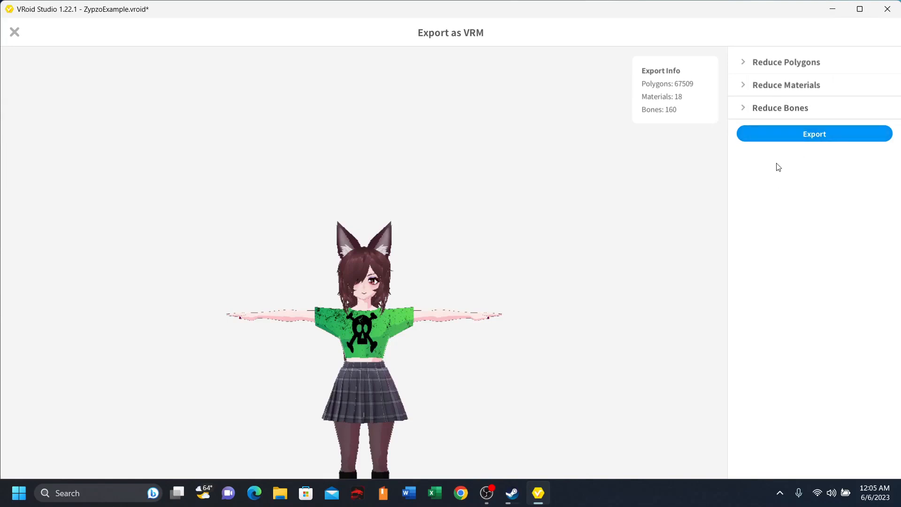